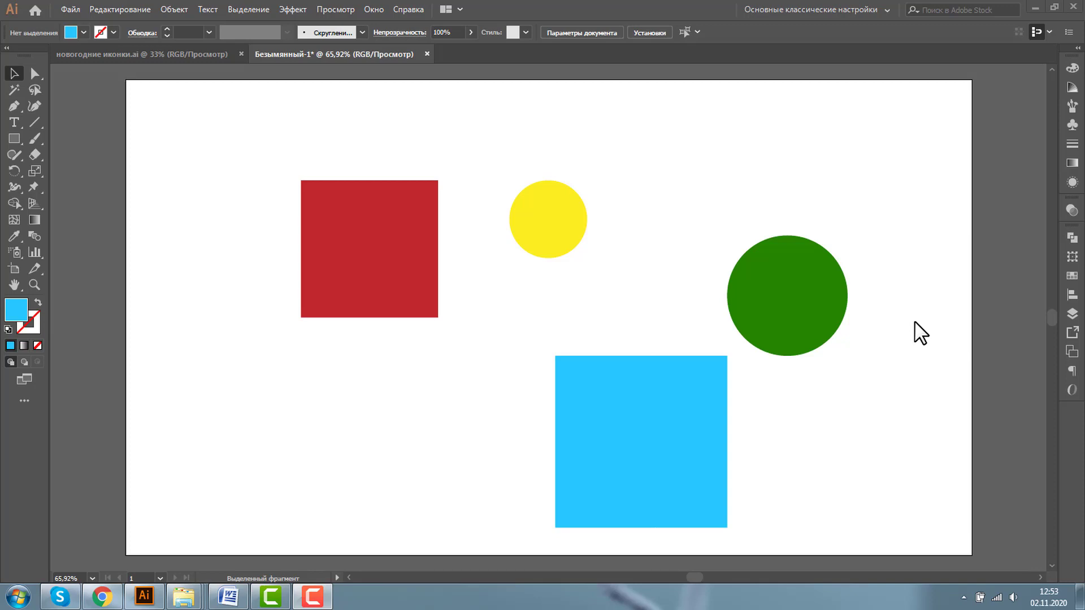
Drag the blue square, checking snapping against the red square, and drop it slightly left of its start.
{"action": "left_click", "coordinate": [952, 436]}
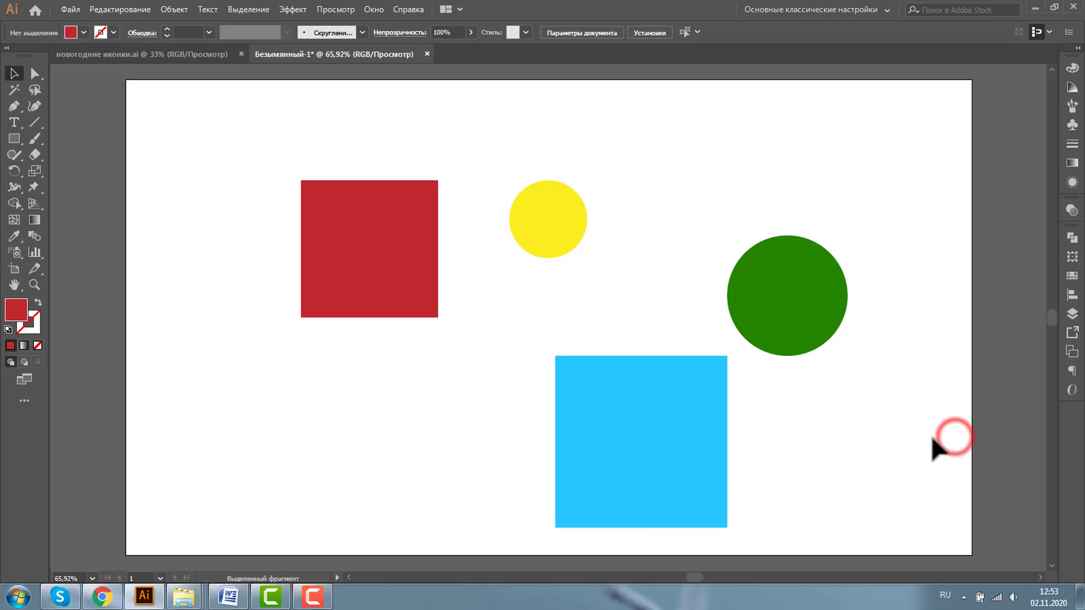
{"action": "left_click", "coordinate": [671, 436]}
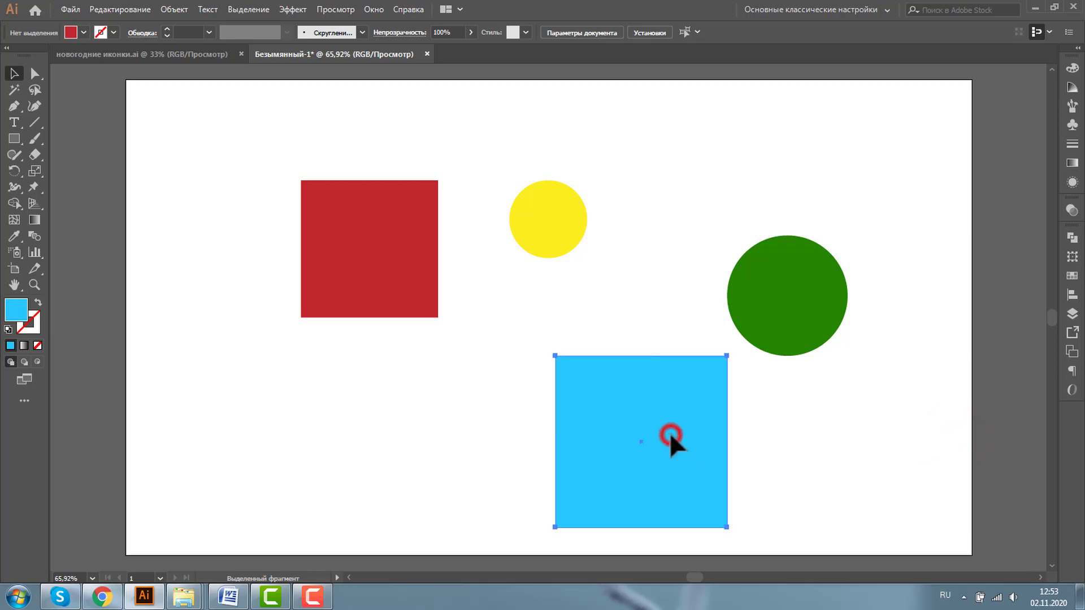
{"action": "left_click", "coordinate": [371, 263]}
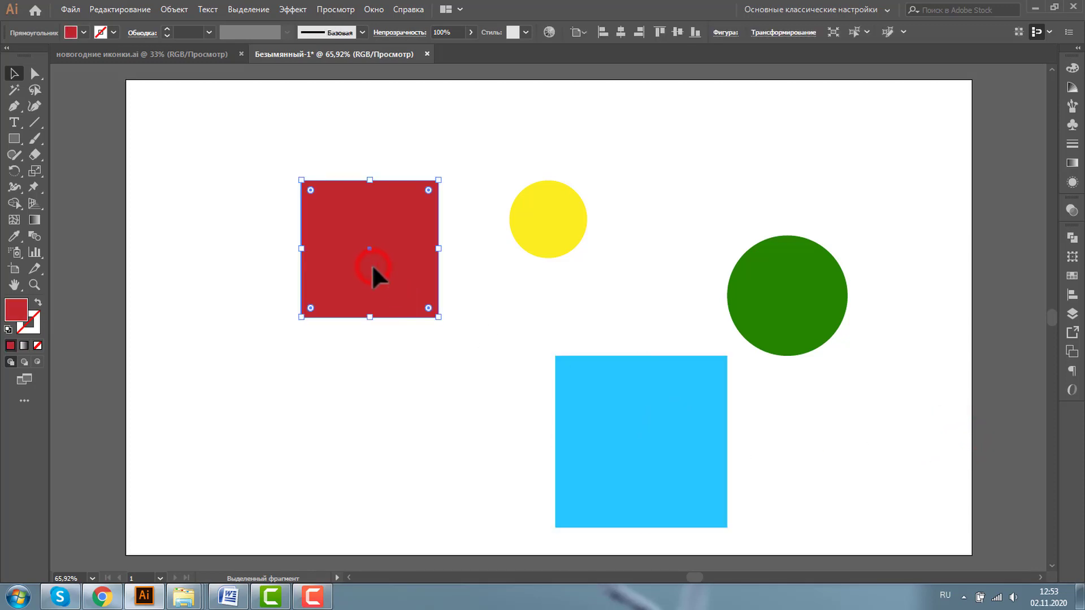
{"action": "left_click", "coordinate": [661, 408]}
{"action": "left_click_drag", "start_coordinate": [647, 392], "coordinate": [531, 377]}
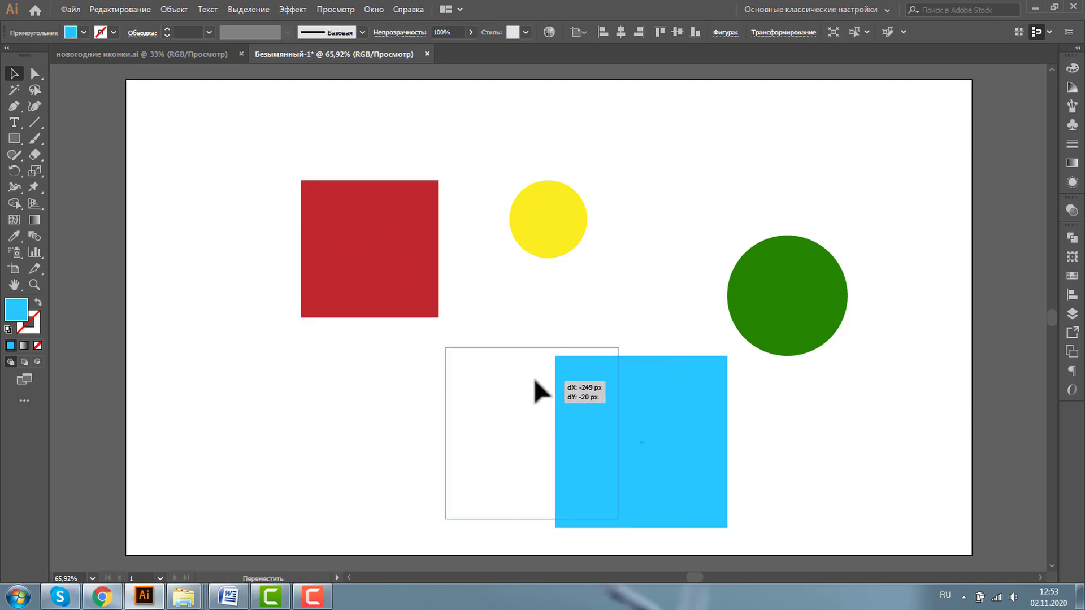
{"action": "mouse_move", "coordinate": [530, 375]}
{"action": "left_mouse_down"}
{"action": "mouse_move", "coordinate": [394, 375]}
{"action": "mouse_move", "coordinate": [562, 363]}
{"action": "mouse_move", "coordinate": [555, 354]}
{"action": "left_mouse_up"}
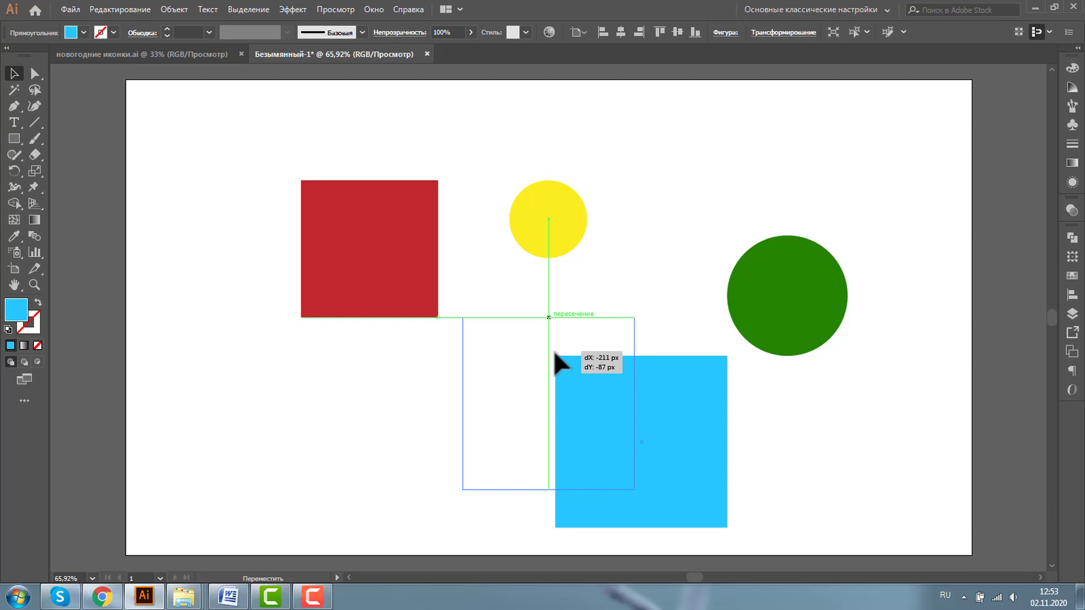
{"action": "mouse_move", "coordinate": [555, 361]}
{"action": "left_mouse_down"}
{"action": "mouse_move", "coordinate": [585, 385]}
{"action": "mouse_move", "coordinate": [813, 403]}
{"action": "mouse_move", "coordinate": [768, 412]}
{"action": "mouse_move", "coordinate": [633, 388]}
{"action": "left_mouse_up"}
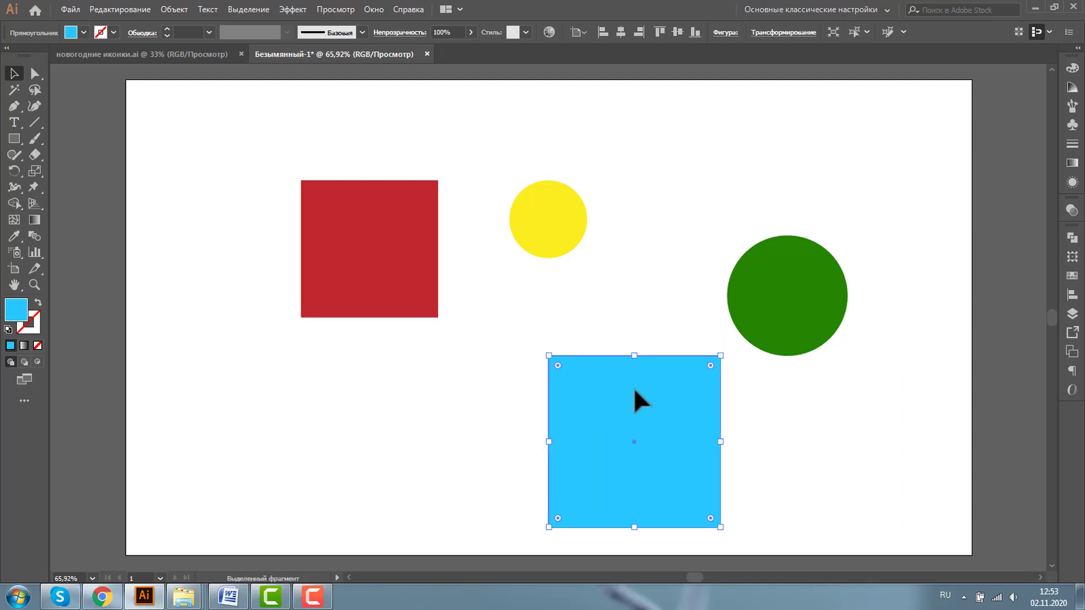
Turn off Snap to Pixel in the View menu and drag the blue square toward the green circle.
{"action": "left_click", "coordinate": [326, 8]}
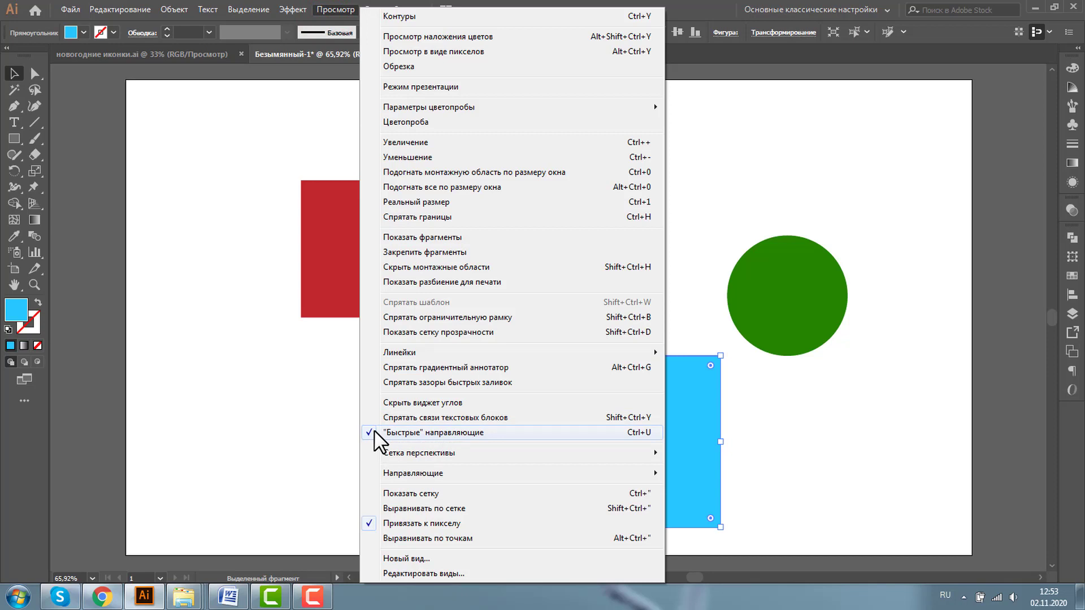
{"action": "left_click", "coordinate": [373, 525]}
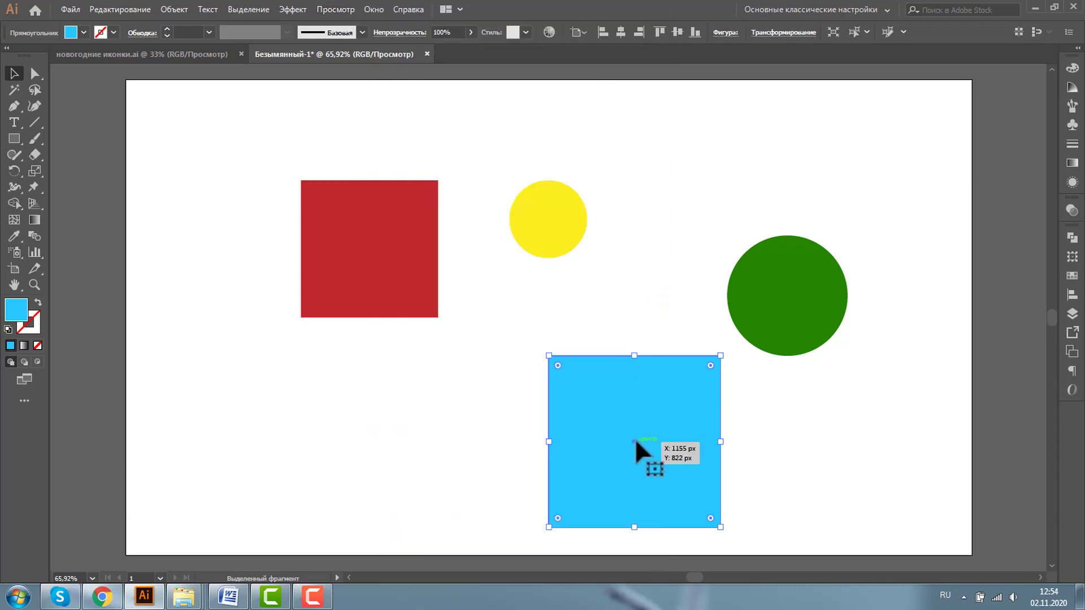
{"action": "mouse_move", "coordinate": [636, 443]}
{"action": "left_mouse_down"}
{"action": "mouse_move", "coordinate": [772, 378]}
{"action": "mouse_move", "coordinate": [786, 296]}
{"action": "left_mouse_up"}
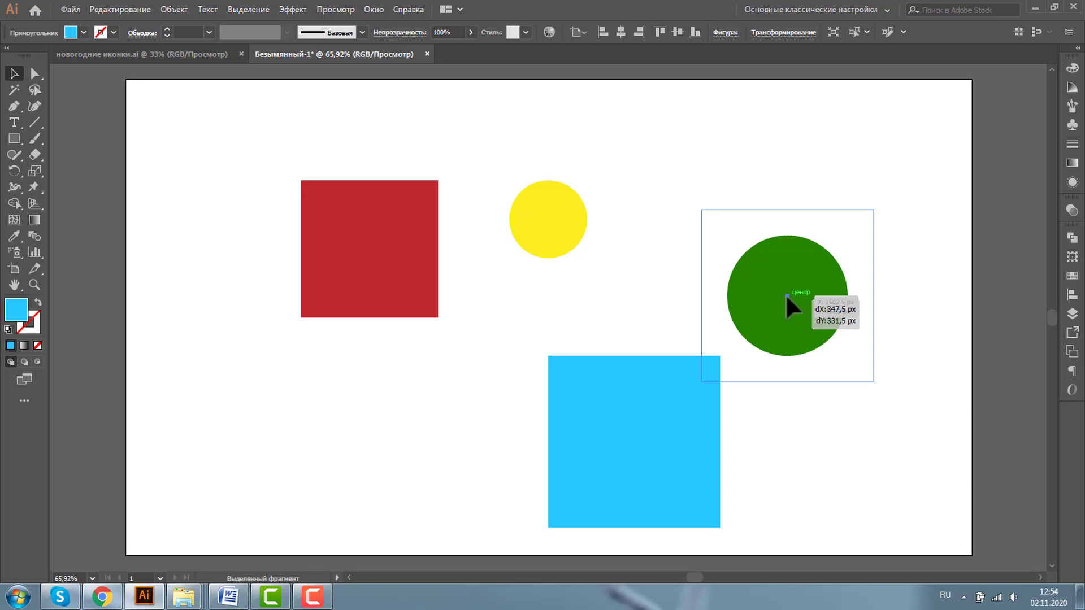
{"action": "left_click_drag", "start_coordinate": [787, 296], "coordinate": [786, 296]}
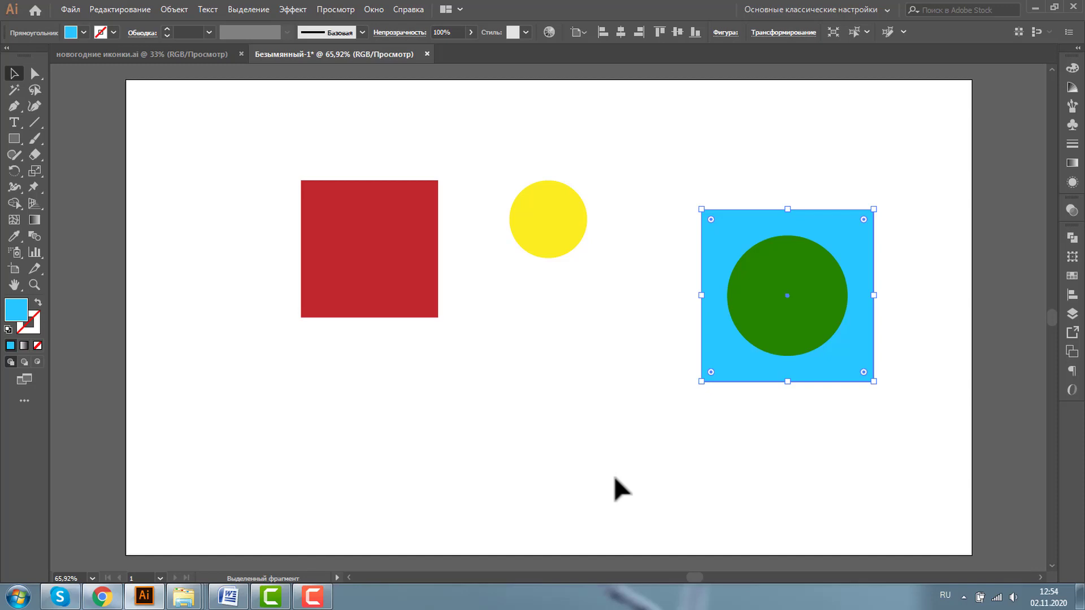
{"action": "key", "text": "ctrl+z"}
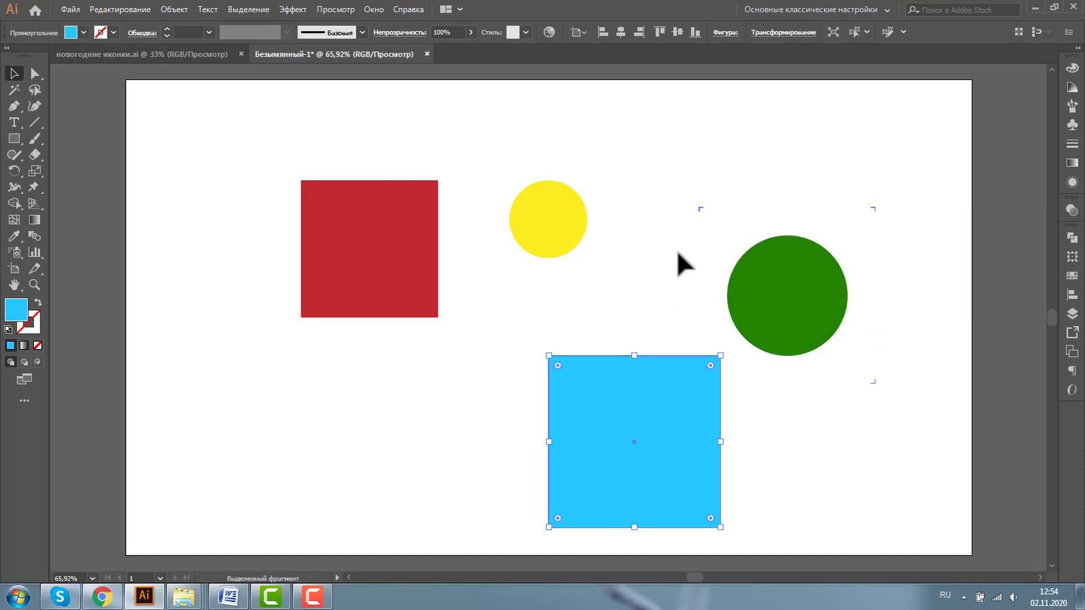
{"action": "left_click", "coordinate": [728, 165]}
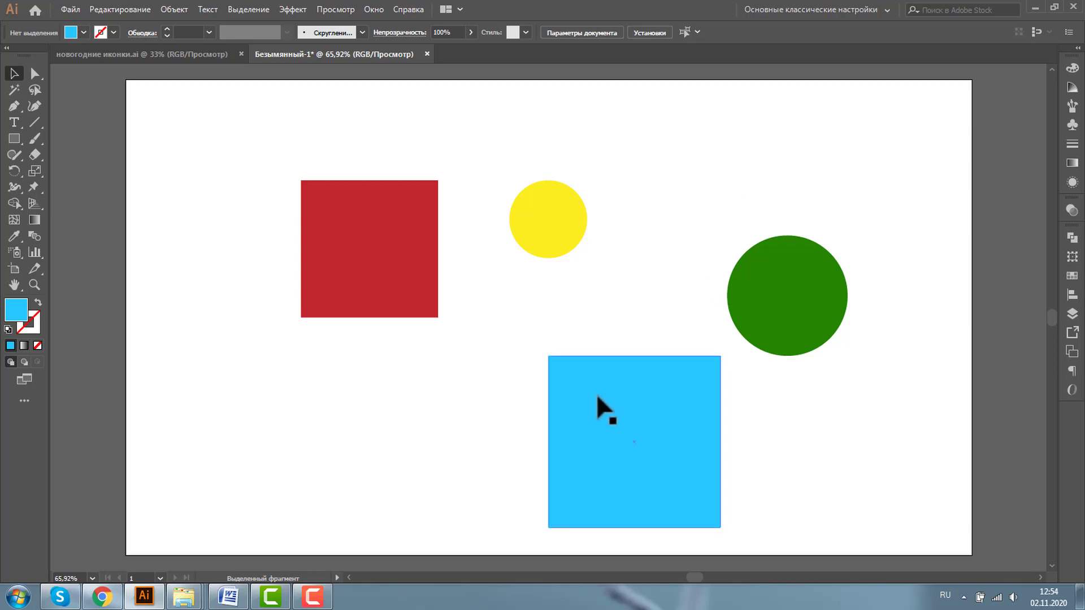
{"action": "left_click", "coordinate": [597, 396]}
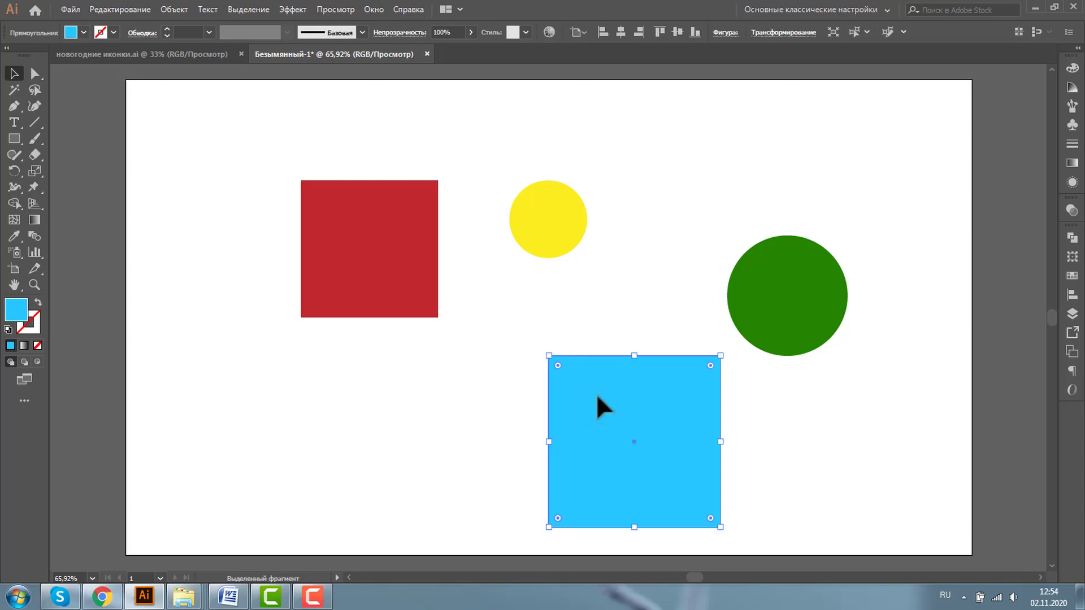
Select the green circle with the blue square and apply Horizontal Align Center to them.
{"action": "left_click", "coordinate": [803, 281], "text": "shift"}
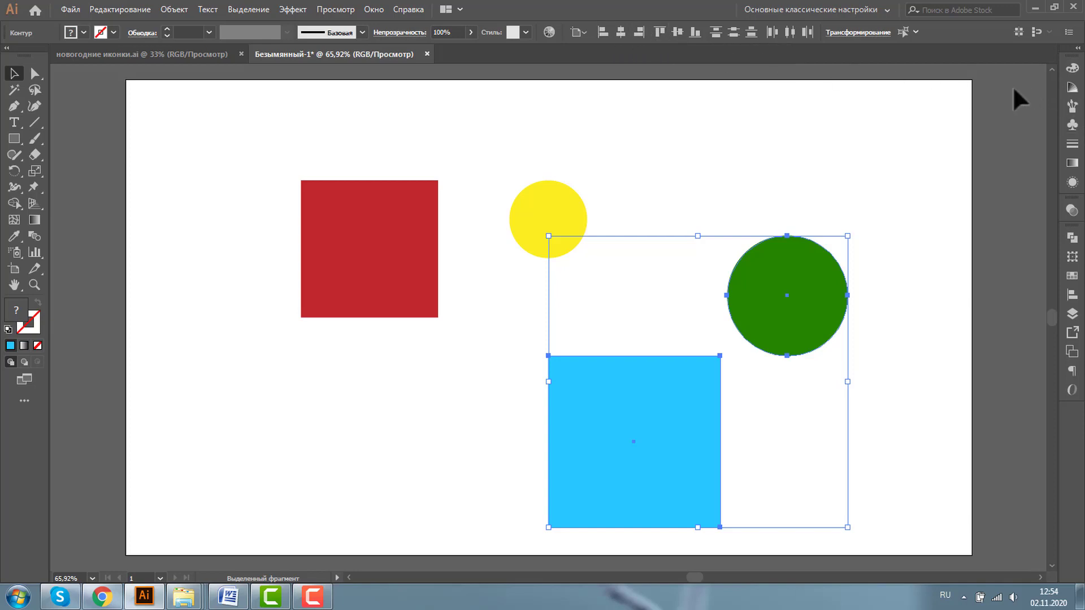
{"action": "left_click", "coordinate": [1072, 294]}
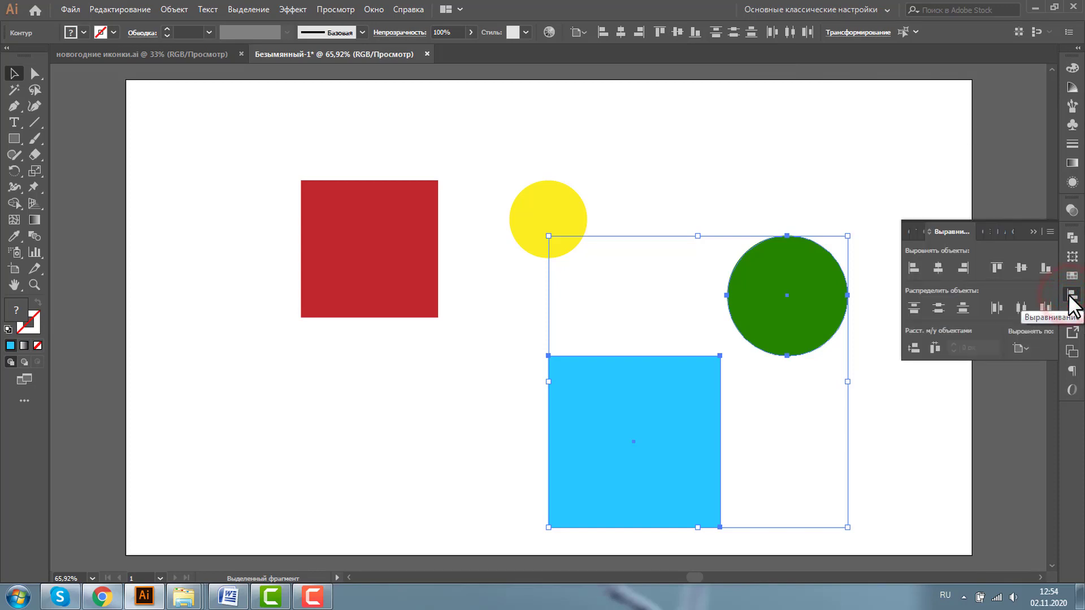
{"action": "left_click", "coordinate": [377, 8]}
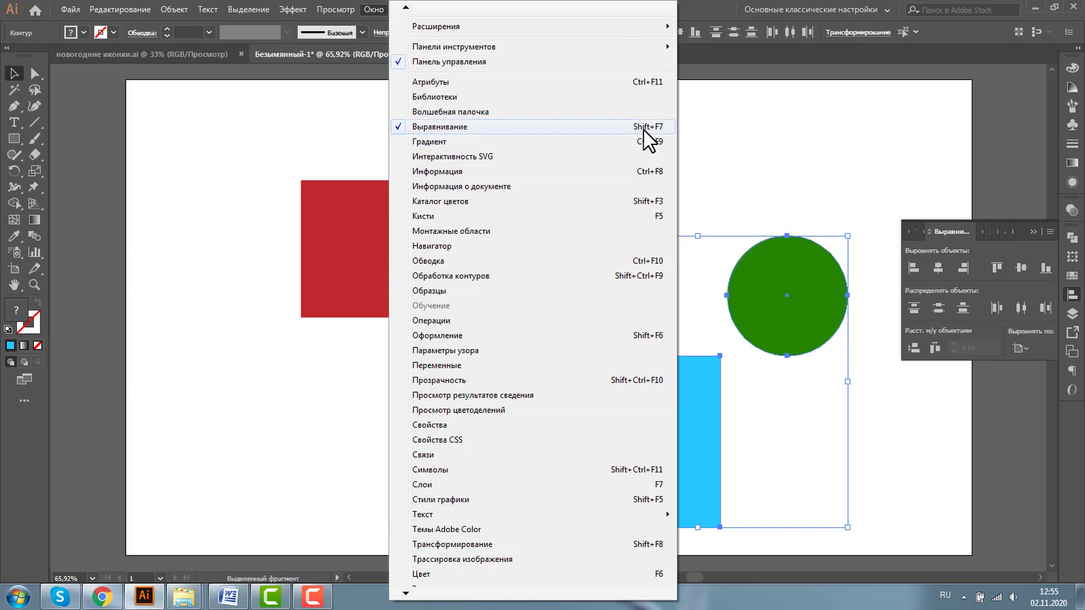
{"action": "left_click", "coordinate": [886, 183]}
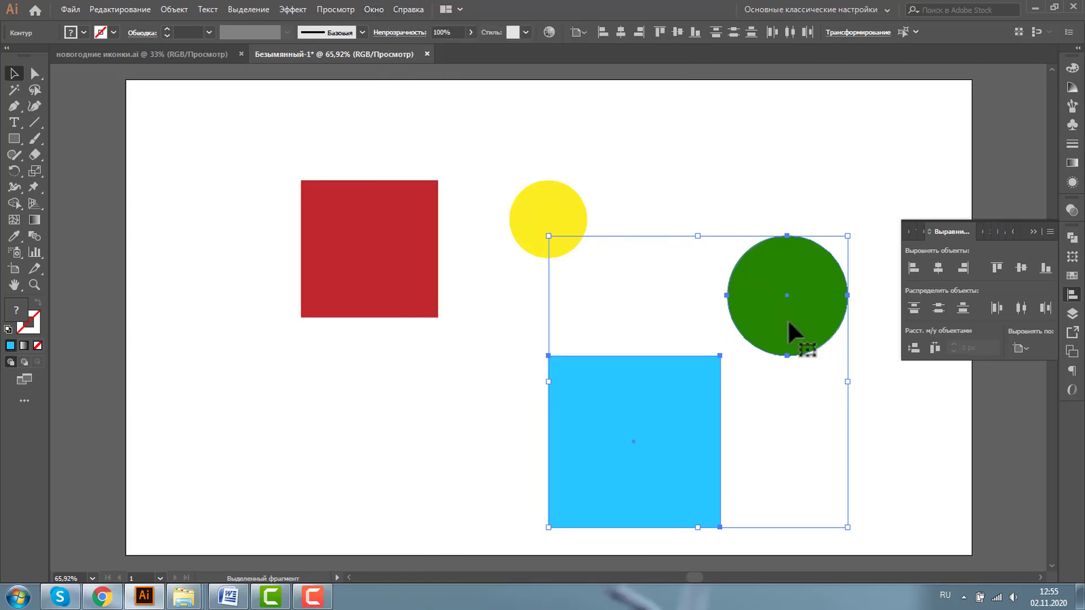
{"action": "left_click", "coordinate": [936, 265]}
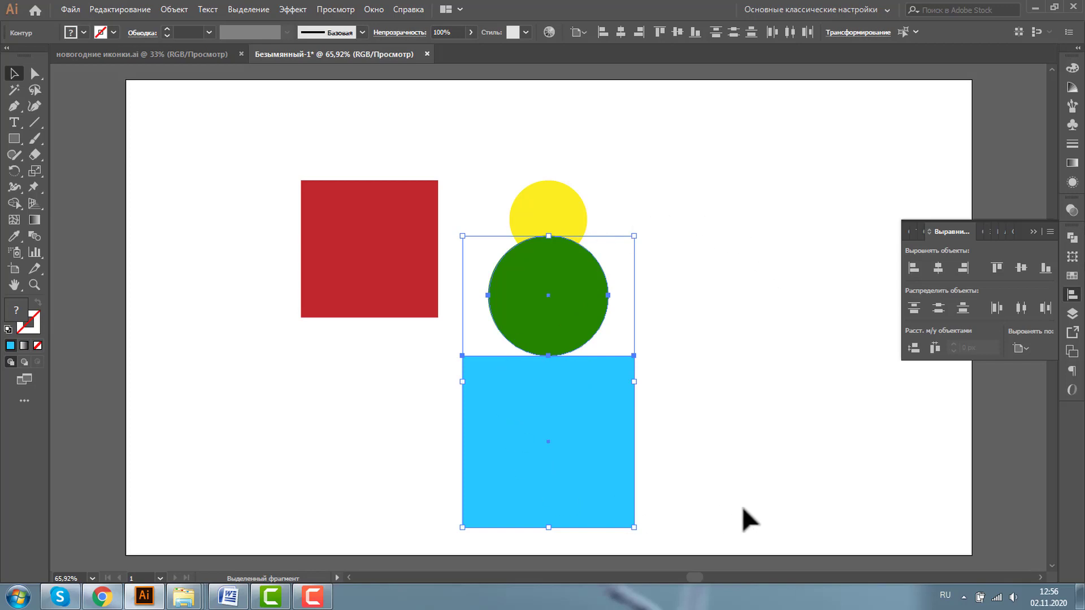
Redo the centring with the blue square as key object so the green circle sits centred above it.
{"action": "key", "text": "ctrl+z"}
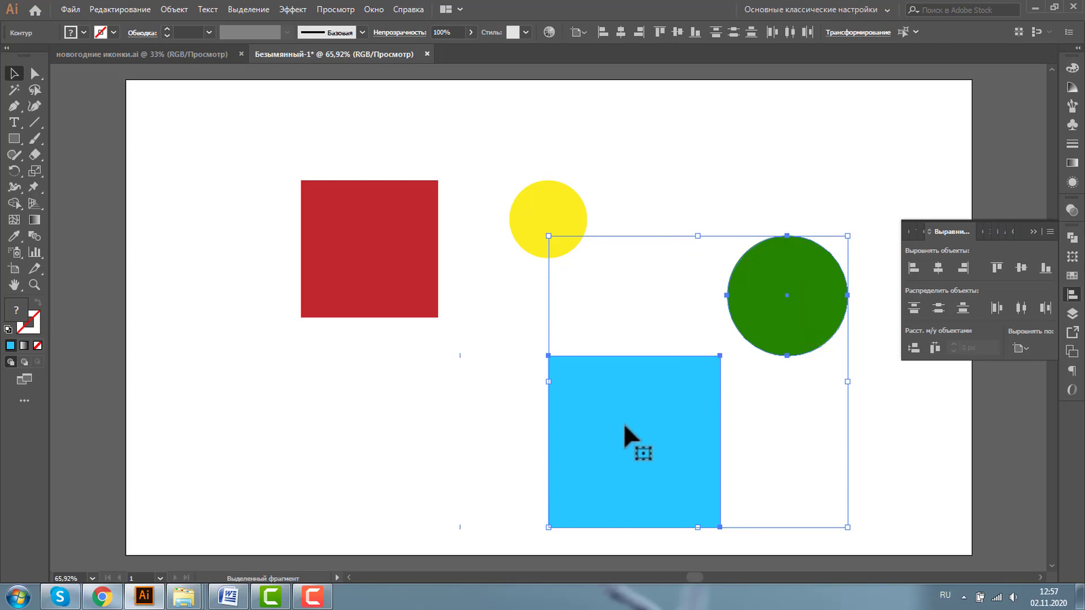
{"action": "left_click", "coordinate": [599, 354]}
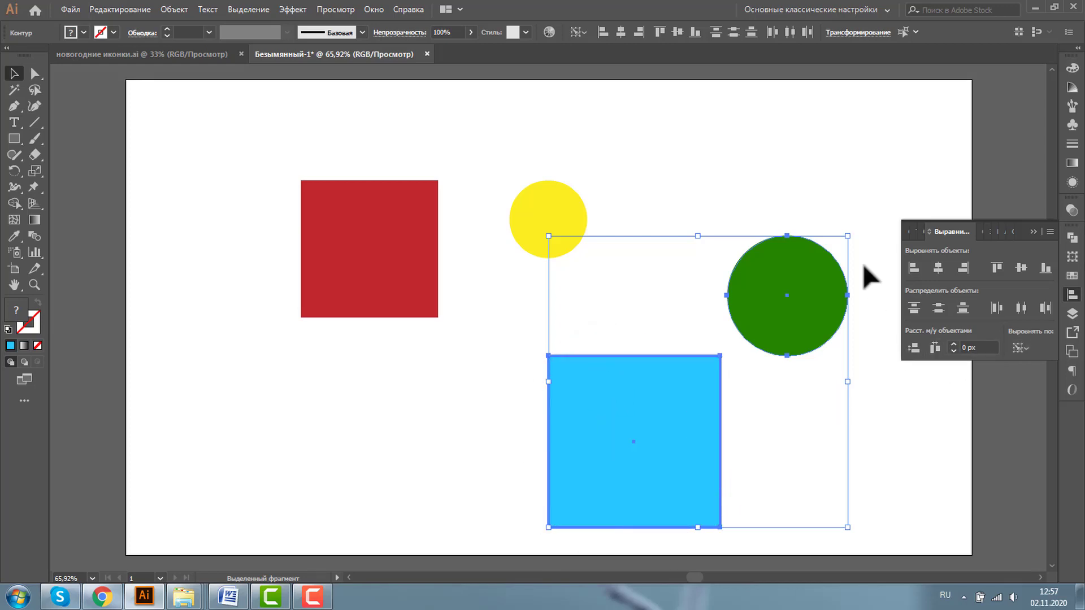
{"action": "left_click", "coordinate": [1025, 348]}
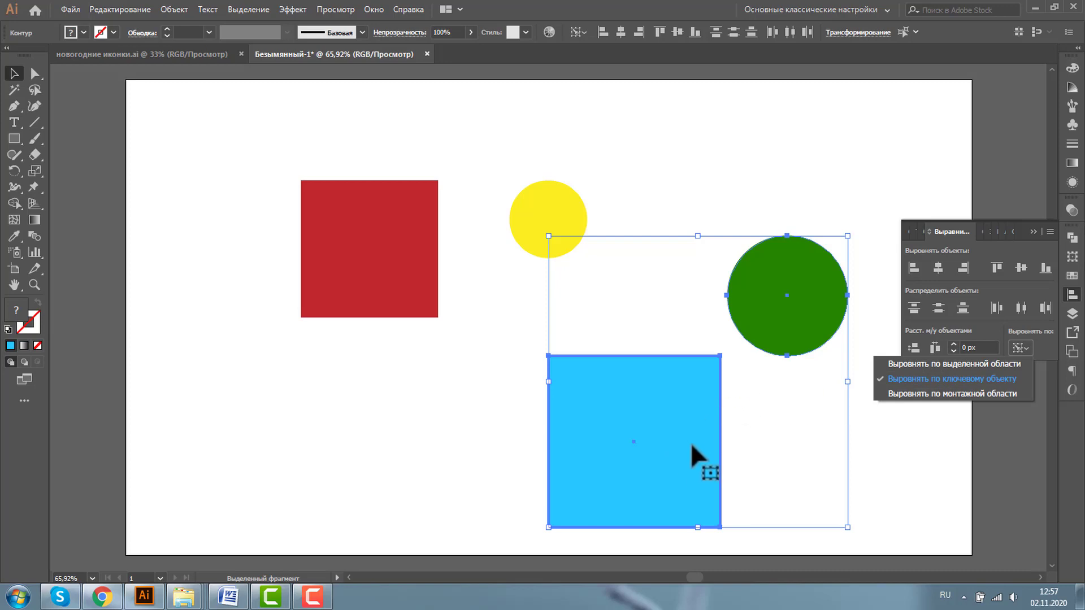
{"action": "left_click", "coordinate": [940, 266]}
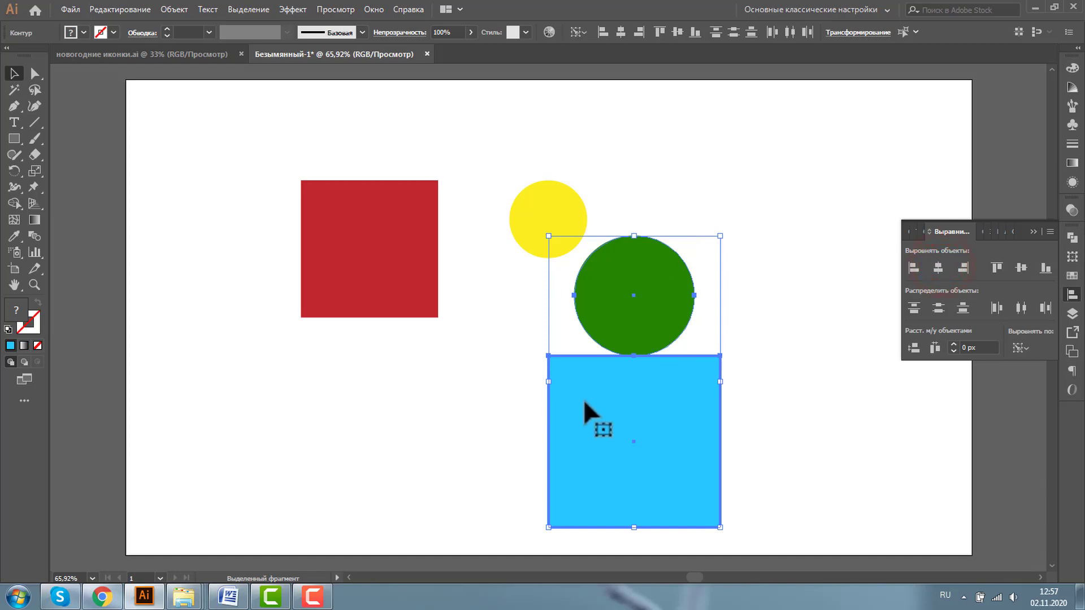
{"action": "left_click", "coordinate": [784, 388]}
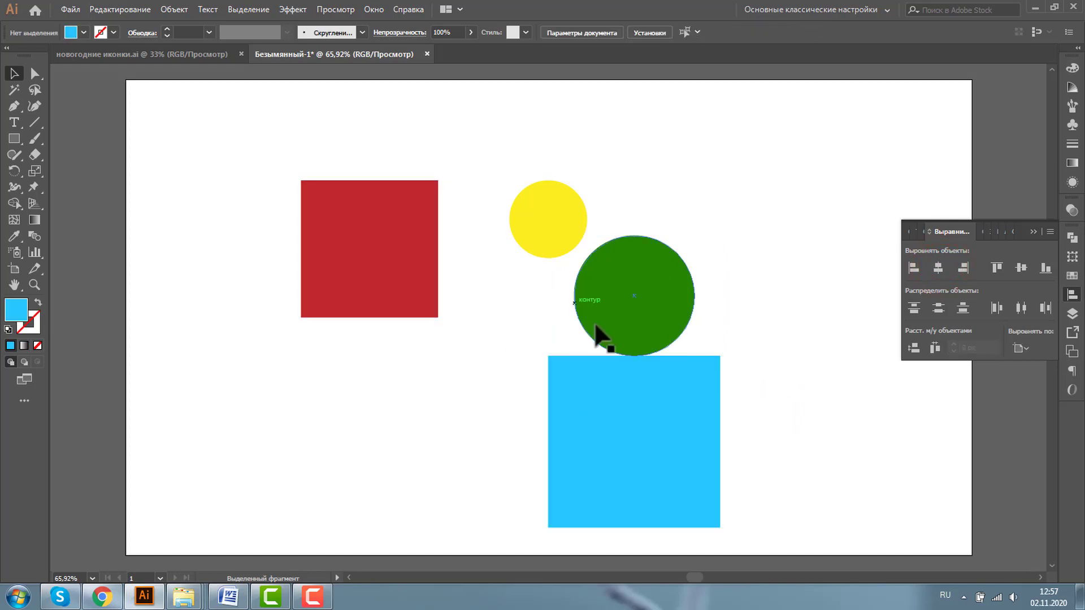
{"action": "left_click_drag", "start_coordinate": [630, 306], "coordinate": [731, 290]}
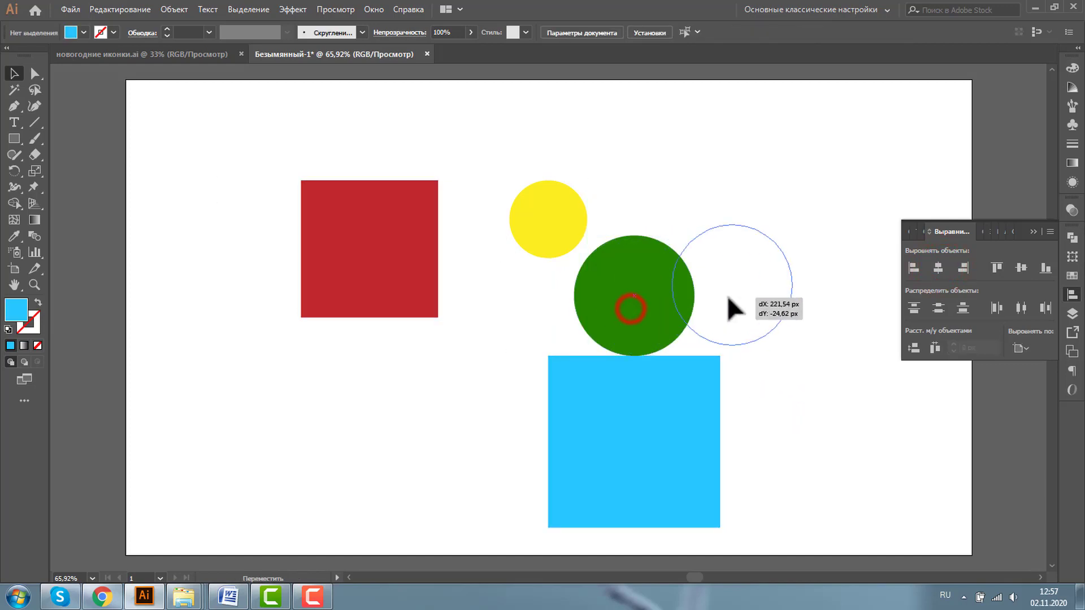
{"action": "left_click_drag", "start_coordinate": [220, 137], "coordinate": [835, 538]}
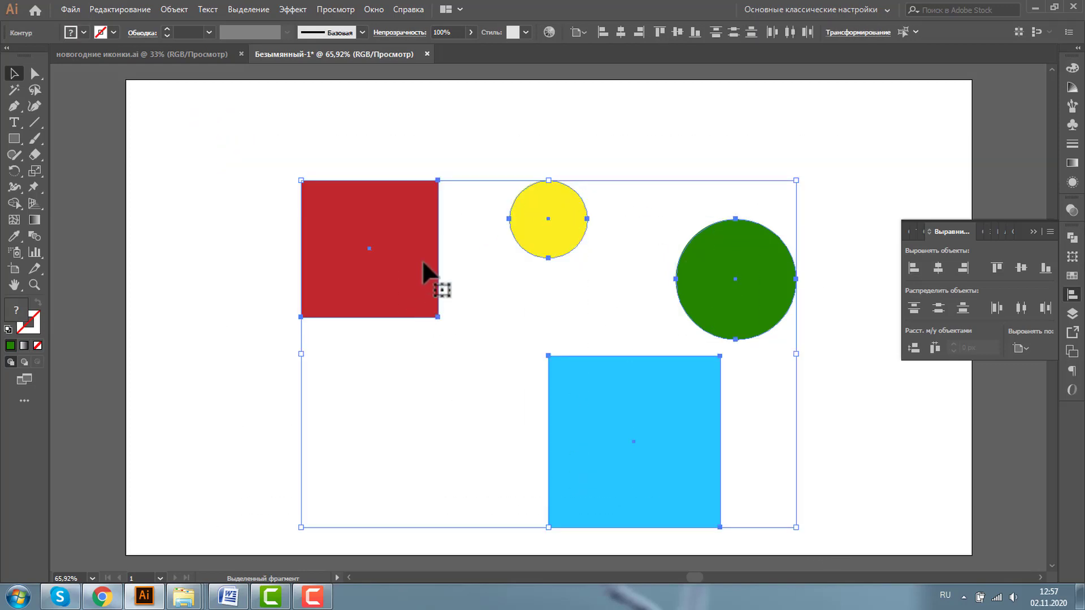
{"action": "left_click", "coordinate": [436, 243]}
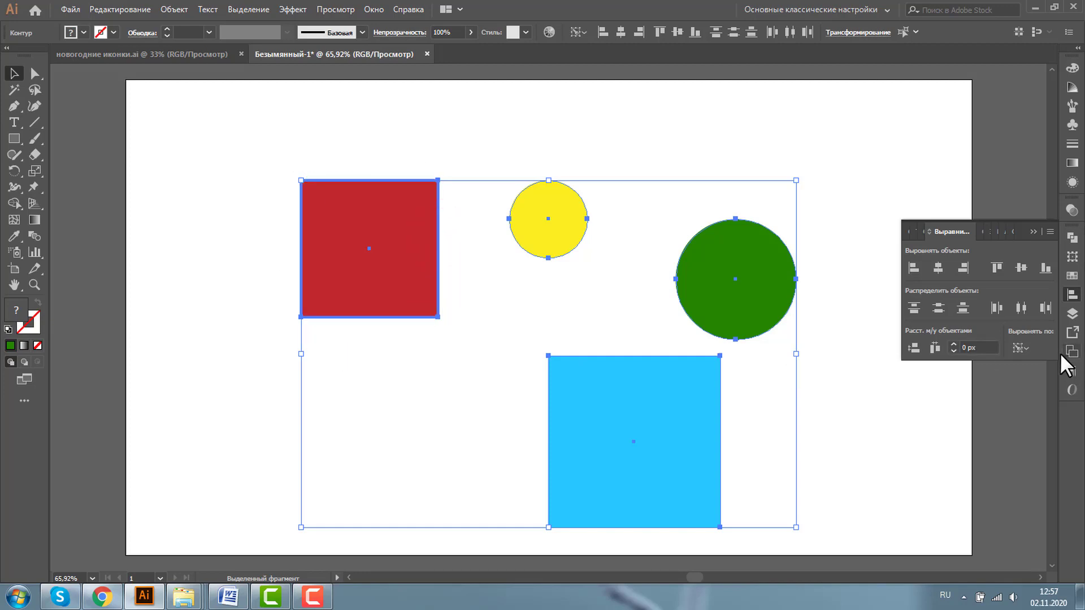
{"action": "left_click", "coordinate": [1020, 264]}
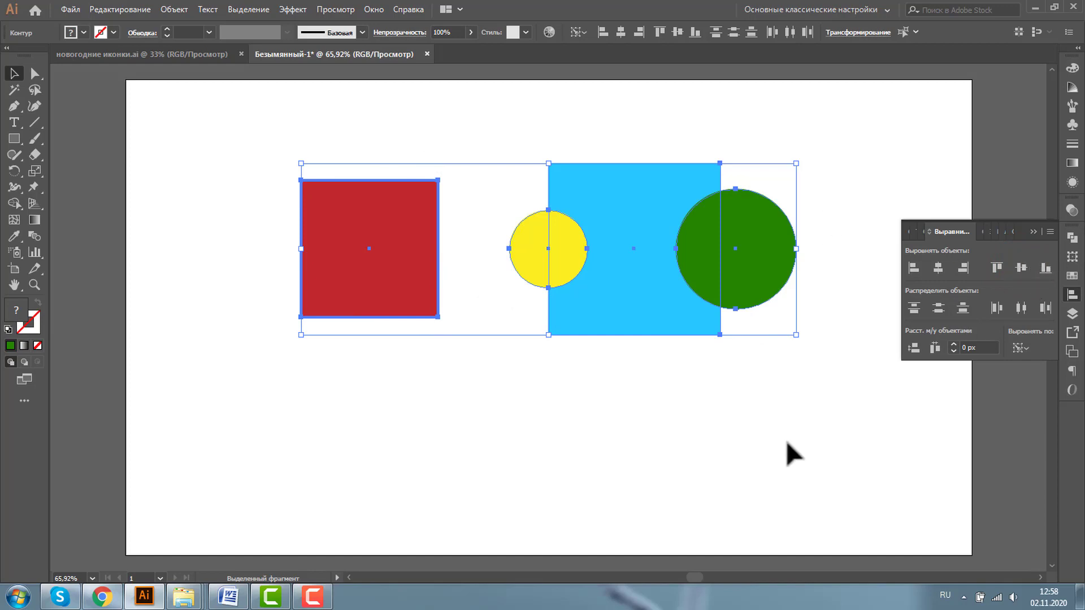
{"action": "key", "text": "ctrl+z"}
Centre the green circle horizontally and vertically on the blue square and group them.
{"action": "left_click", "coordinate": [855, 402]}
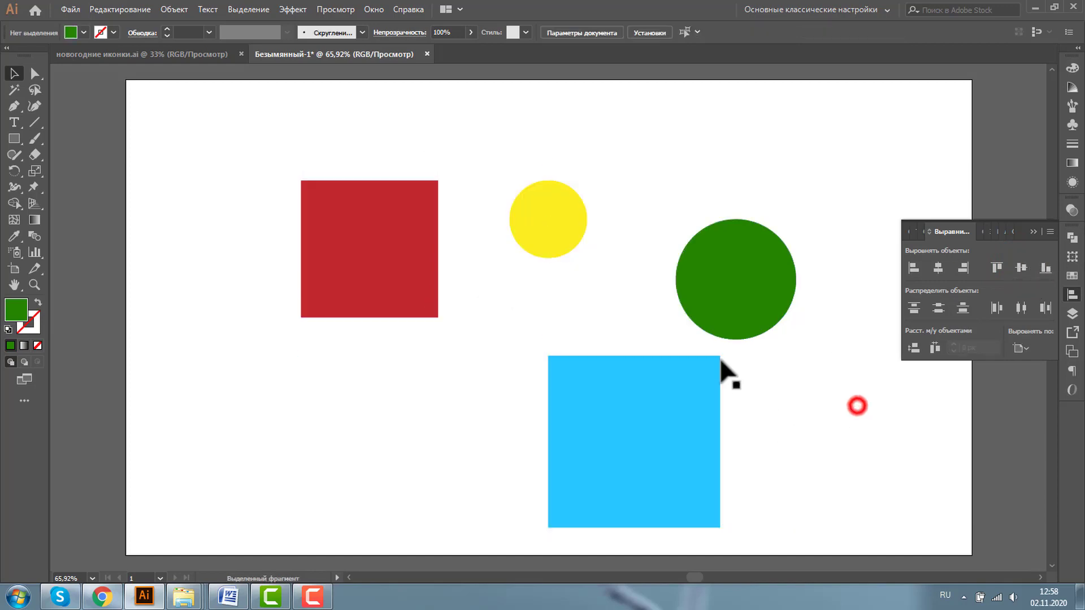
{"action": "left_click", "coordinate": [704, 284]}
{"action": "left_click", "coordinate": [658, 443], "text": "shift"}
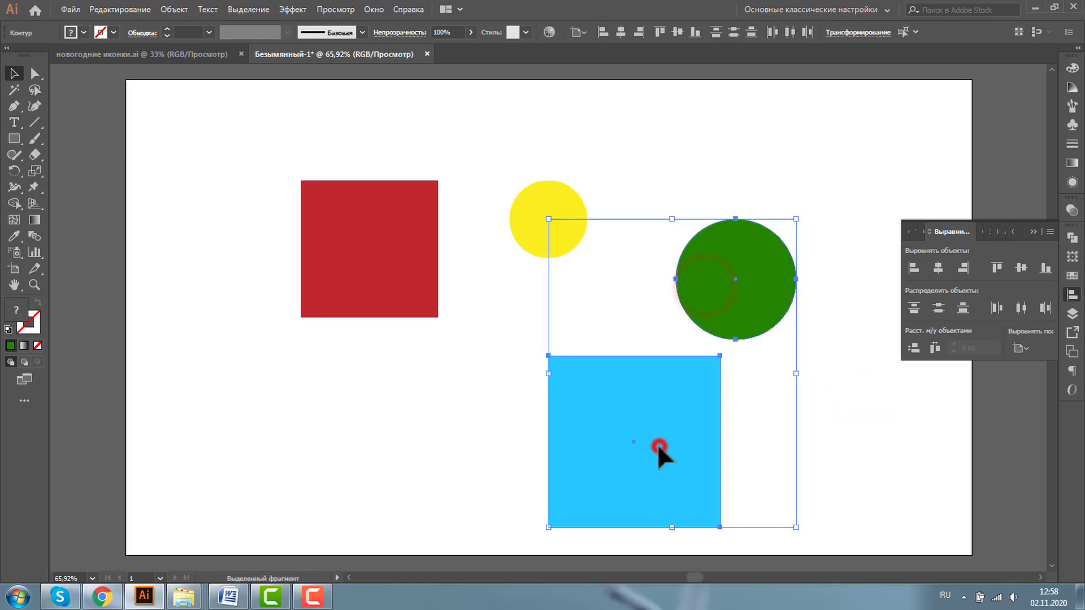
{"action": "left_click", "coordinate": [938, 267]}
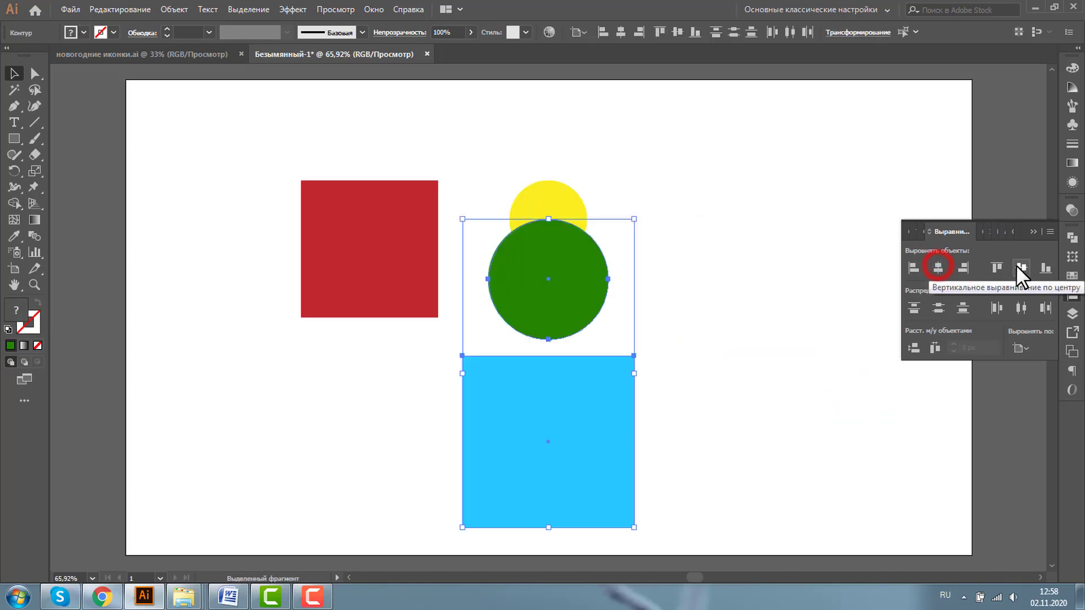
{"action": "left_click", "coordinate": [1021, 268]}
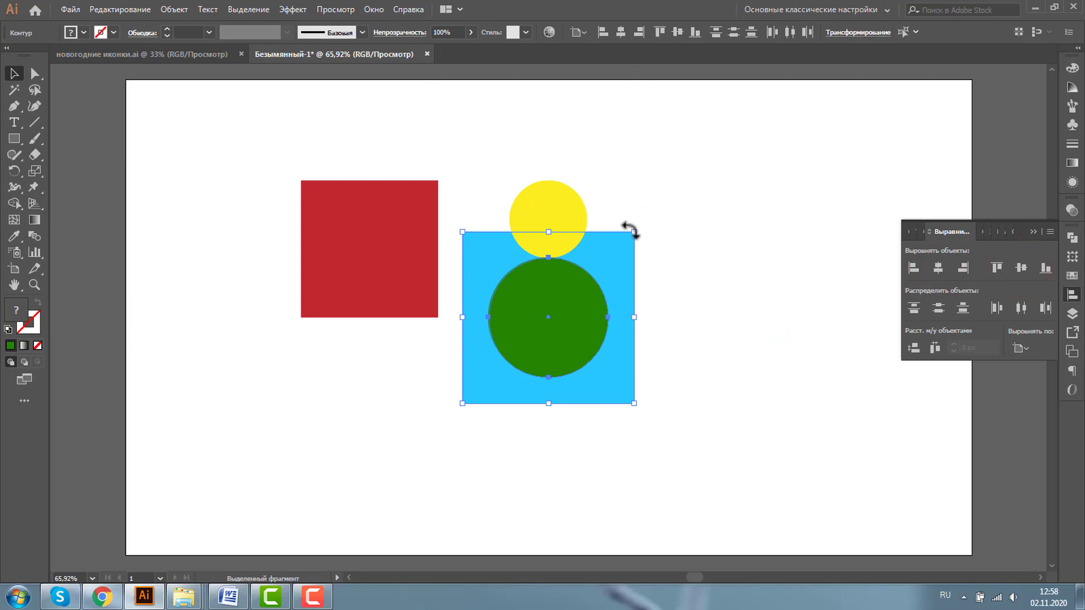
{"action": "key", "text": "ctrl+g"}
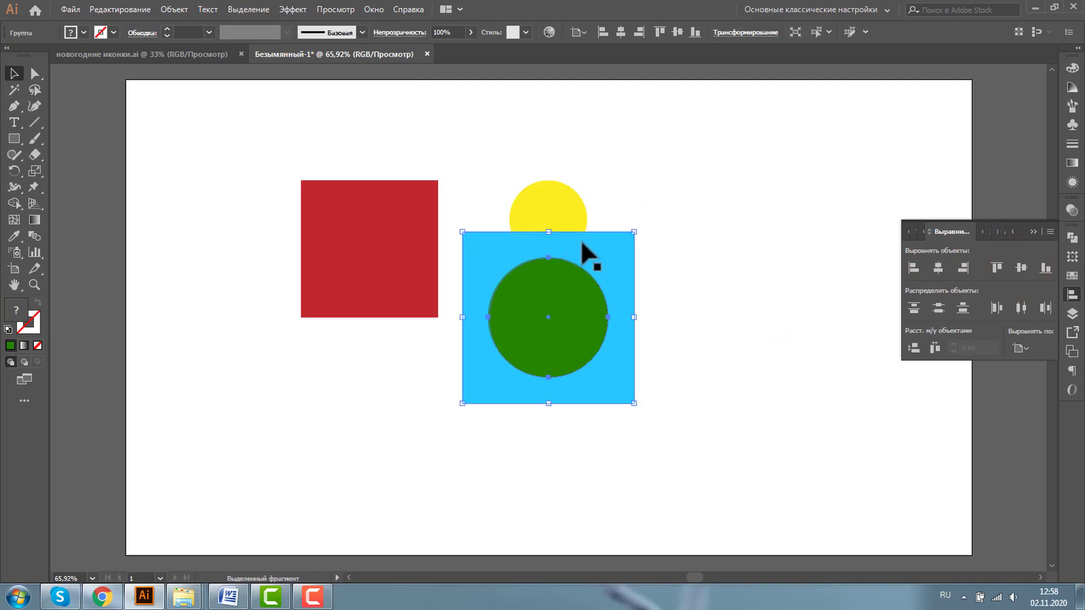
Move the group right and up, place the yellow circle below the red square, and select all three.
{"action": "mouse_move", "coordinate": [564, 321]}
{"action": "left_mouse_down"}
{"action": "mouse_move", "coordinate": [711, 294]}
{"action": "mouse_move", "coordinate": [754, 269]}
{"action": "left_mouse_up"}
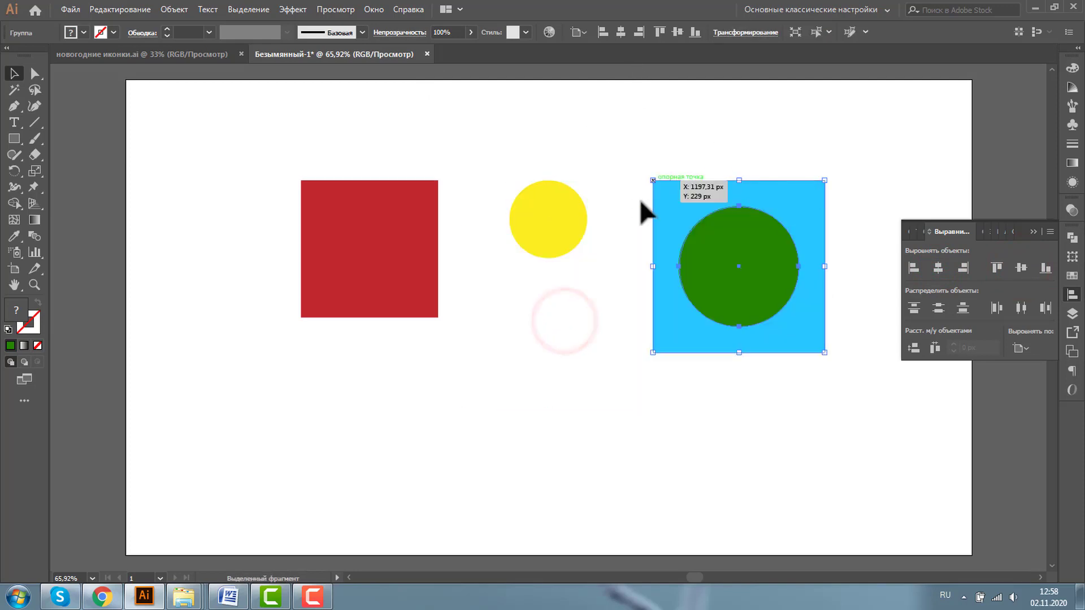
{"action": "left_click", "coordinate": [548, 221]}
{"action": "left_click", "coordinate": [393, 247]}
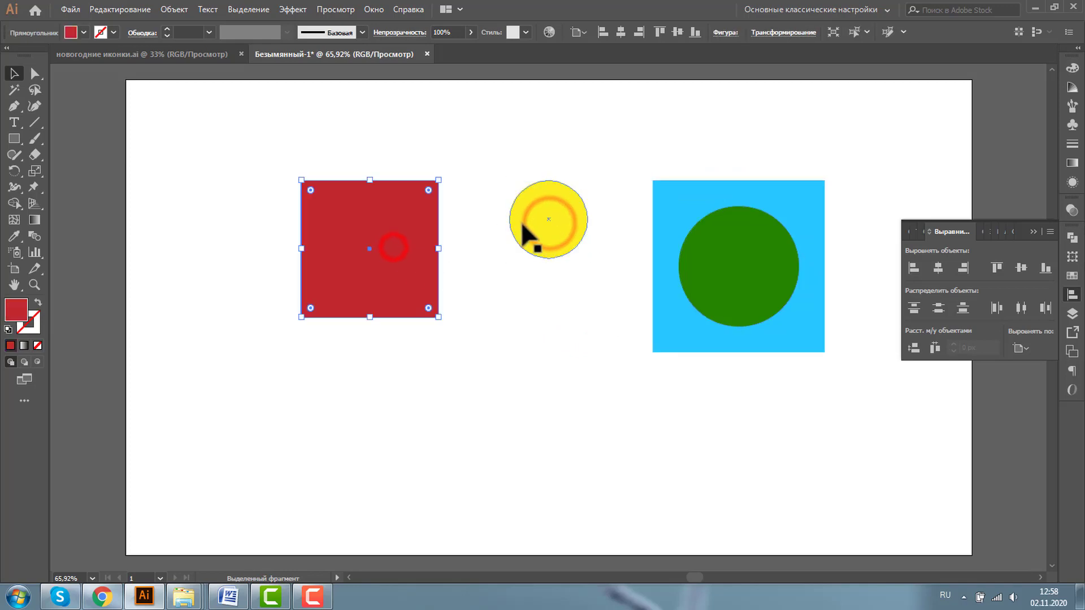
{"action": "left_click", "coordinate": [519, 223]}
{"action": "mouse_move", "coordinate": [542, 226]}
{"action": "left_mouse_down"}
{"action": "mouse_move", "coordinate": [477, 395]}
{"action": "mouse_move", "coordinate": [459, 407]}
{"action": "left_mouse_up"}
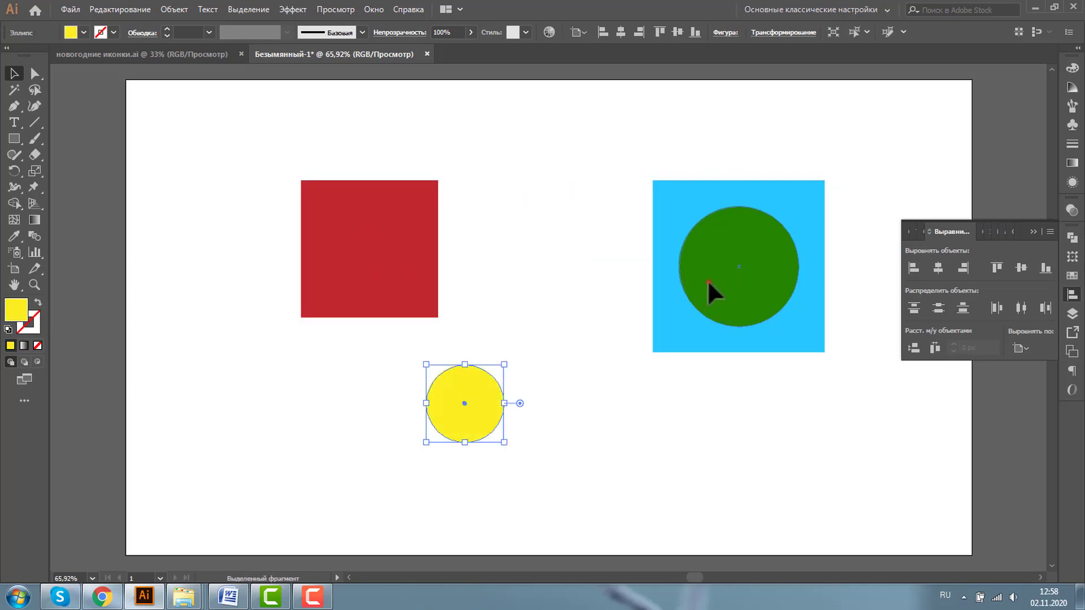
{"action": "left_click_drag", "start_coordinate": [708, 281], "coordinate": [703, 221]}
{"action": "left_click_drag", "start_coordinate": [394, 237], "coordinate": [383, 255]}
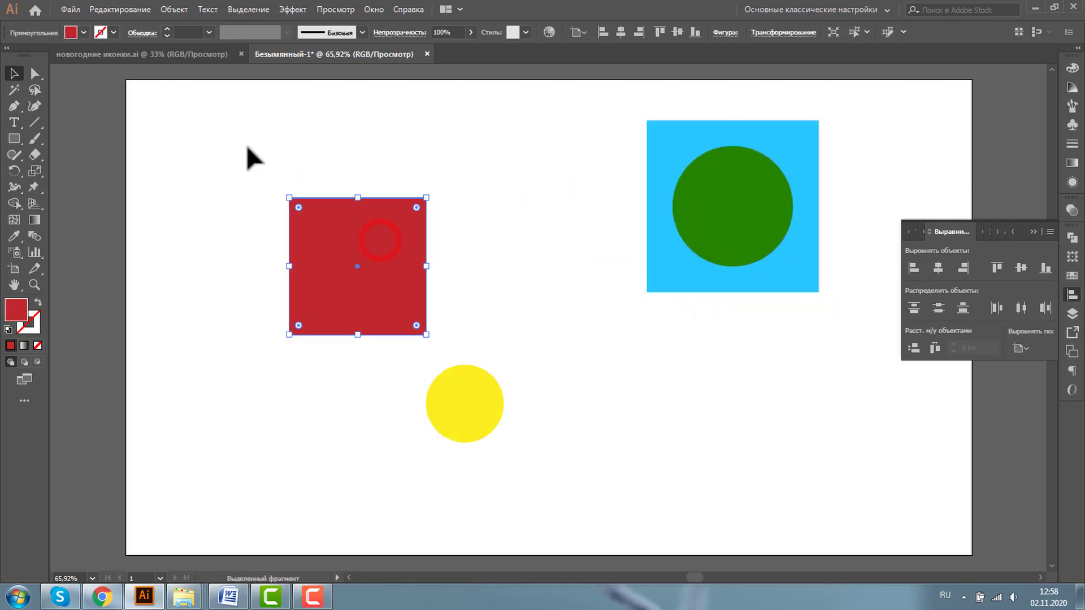
{"action": "left_click_drag", "start_coordinate": [233, 130], "coordinate": [865, 459]}
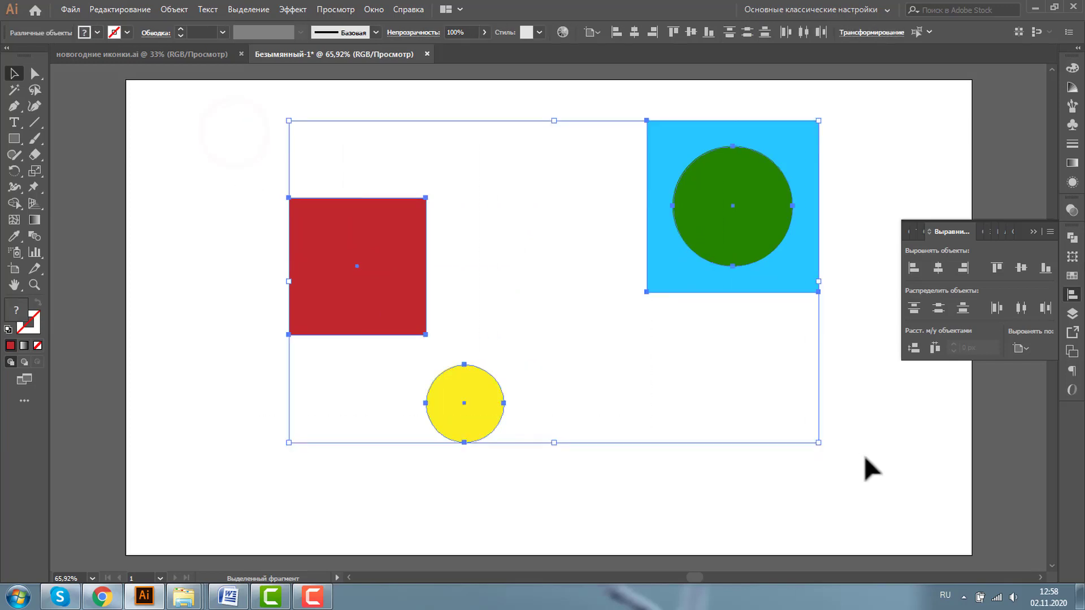
Bottom-align the red square, yellow circle and blue-square group to the yellow circle as key object.
{"action": "left_click", "coordinate": [647, 253]}
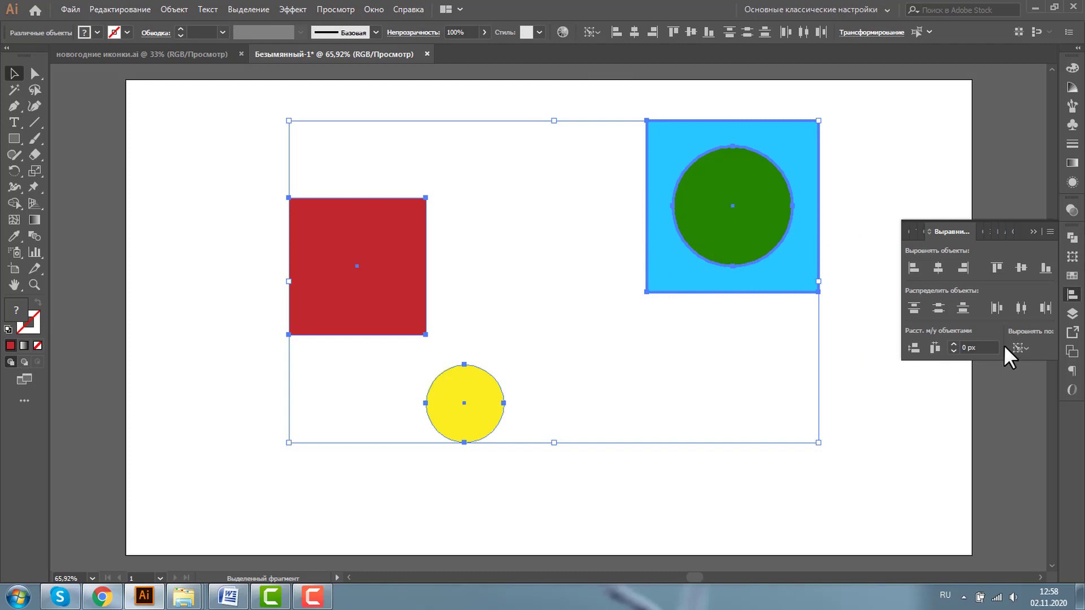
{"action": "left_click", "coordinate": [1045, 270]}
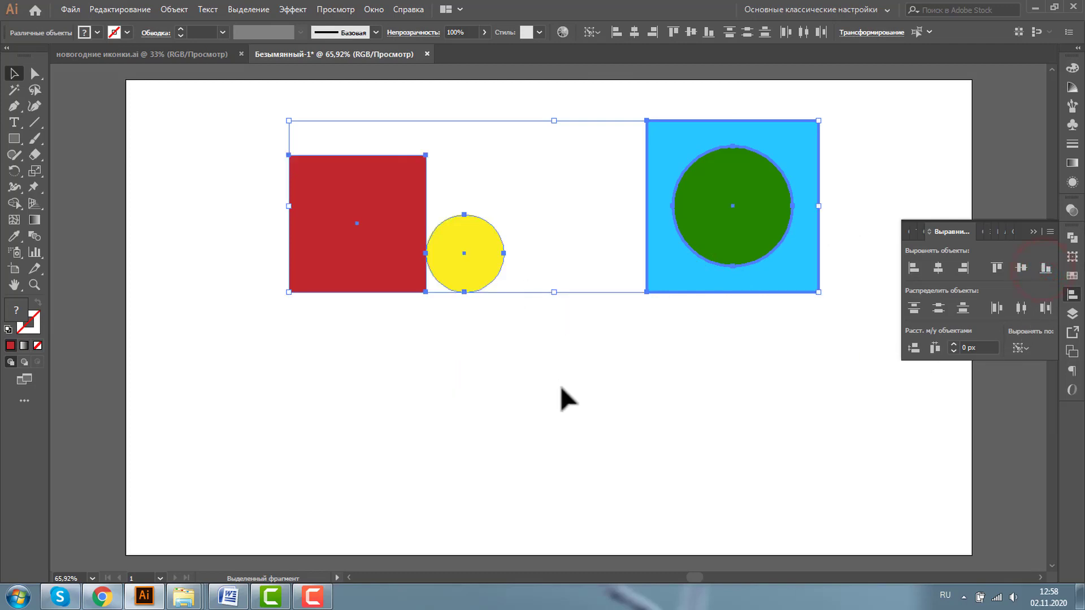
{"action": "key", "text": "ctrl+z"}
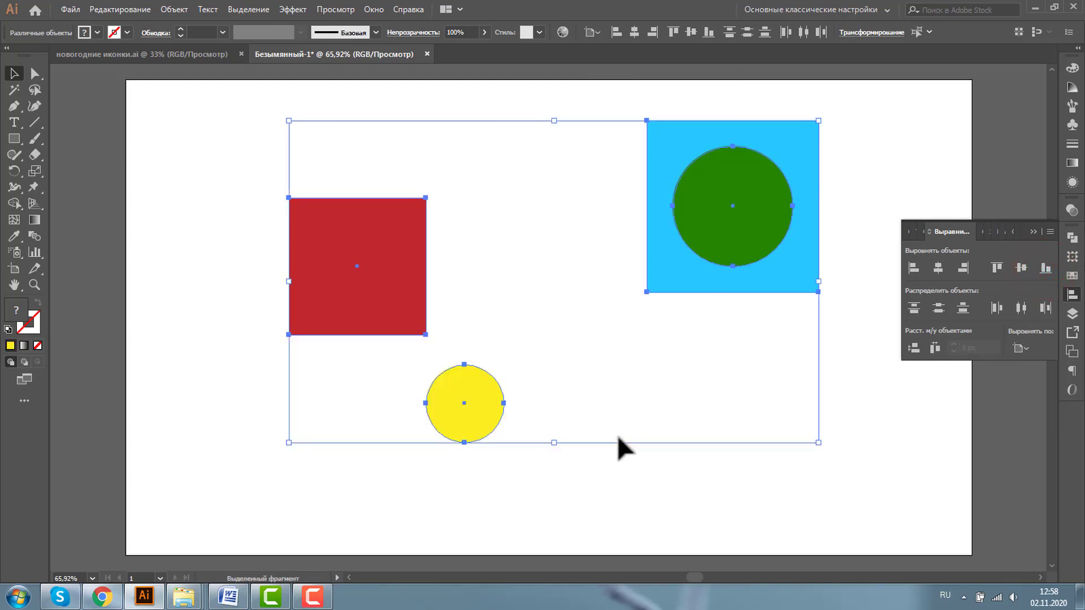
{"action": "left_click", "coordinate": [484, 369]}
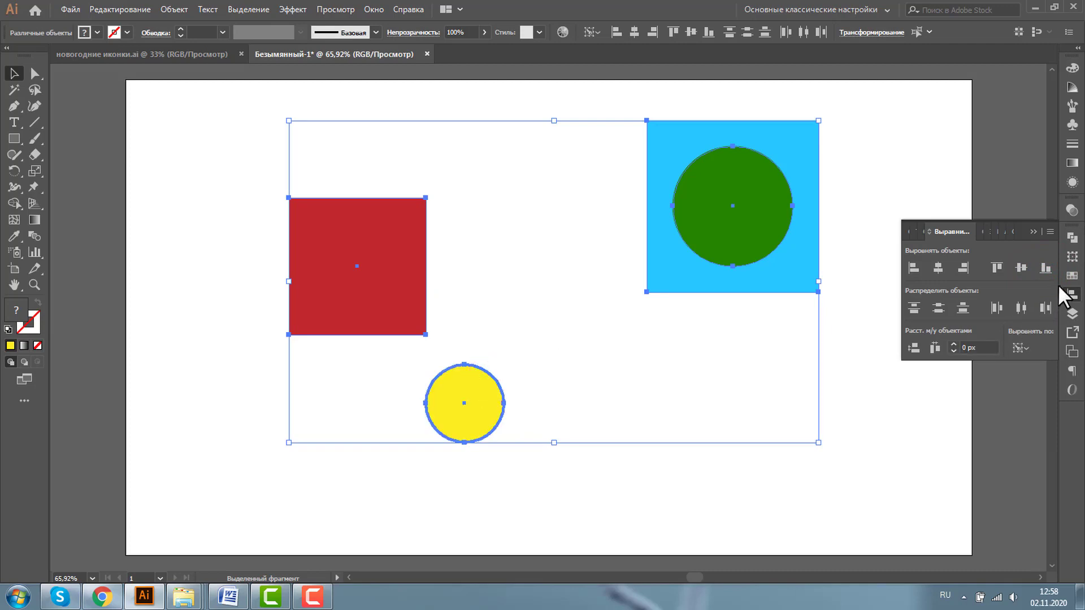
{"action": "left_click", "coordinate": [1044, 266]}
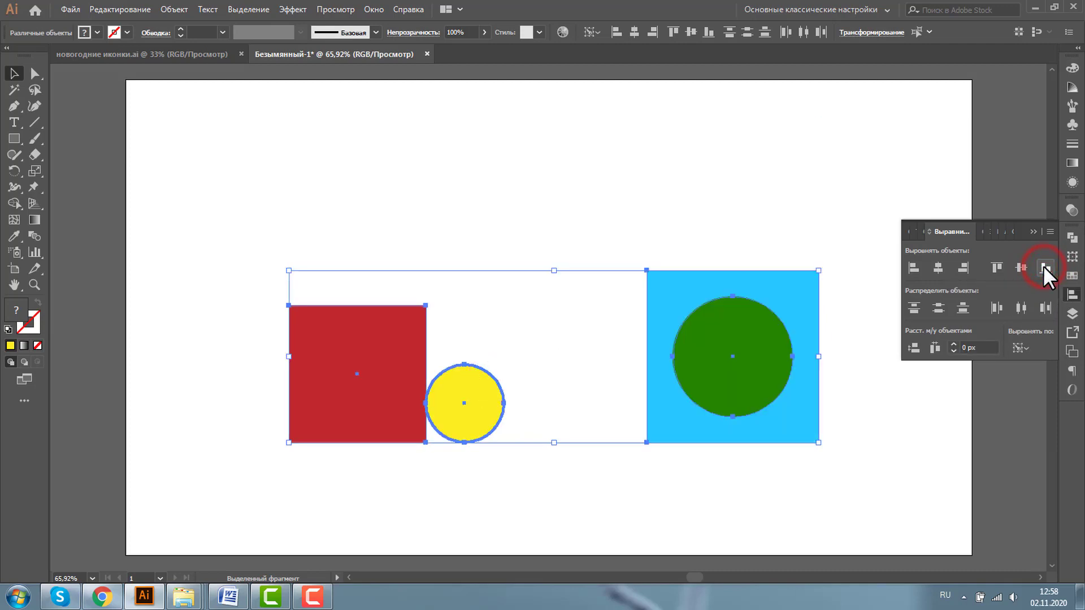